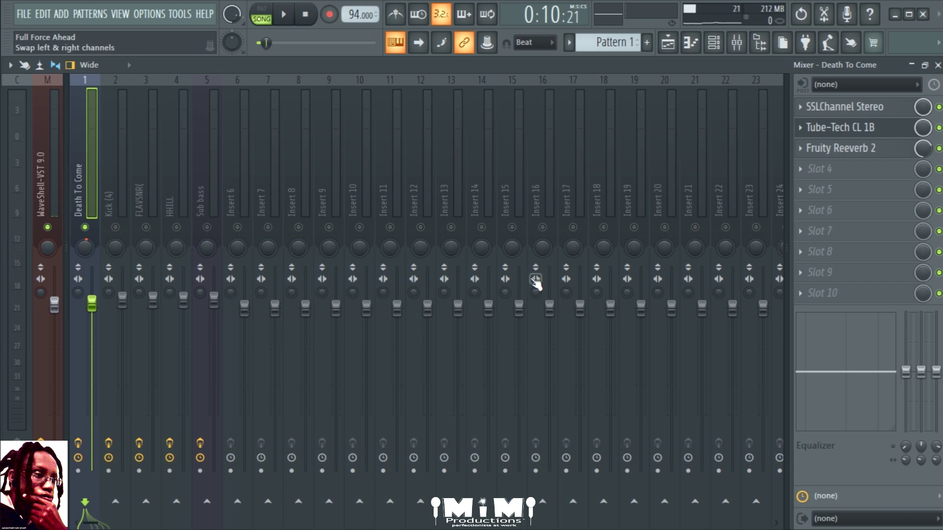
# - Unsolo the Death To Come track to play the full mix, and look over the pattern arrangement in the playlist
pyautogui.rightClick(86, 228)
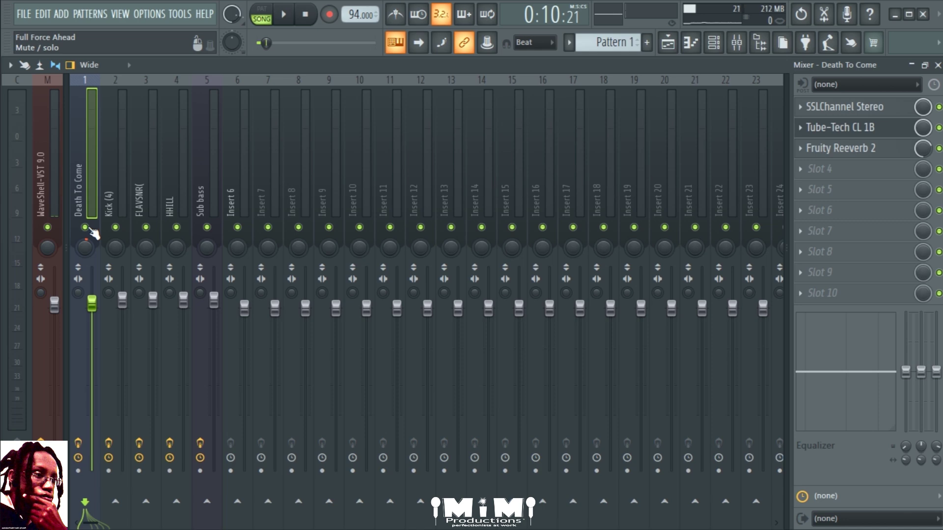
pyautogui.press('space')
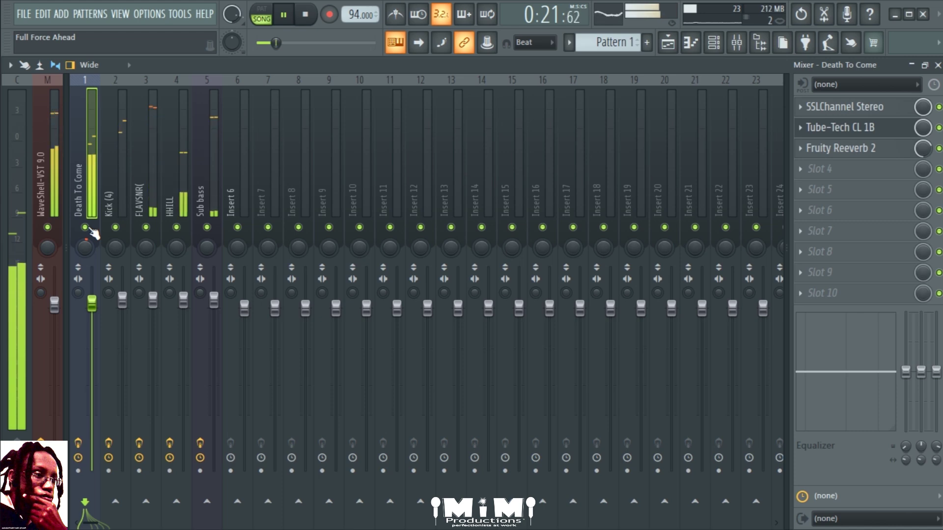
pyautogui.press('space')
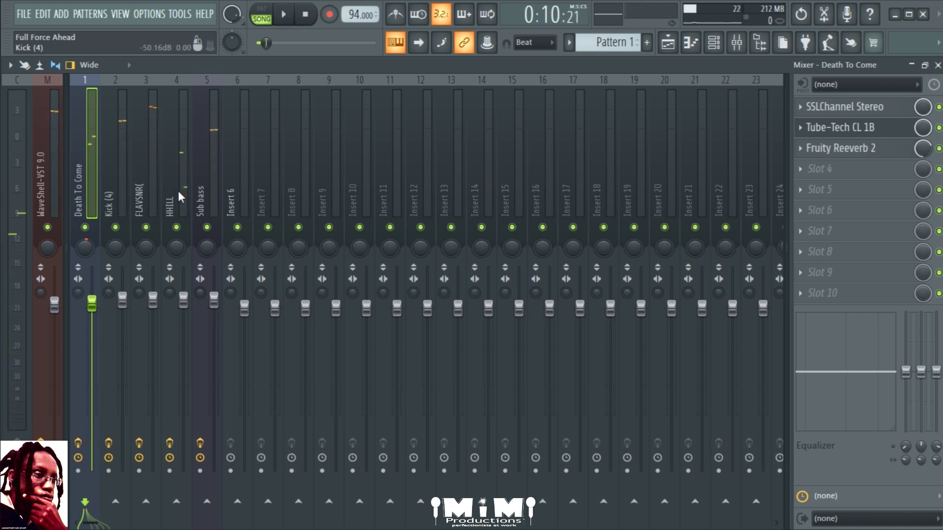
pyautogui.click(668, 44)
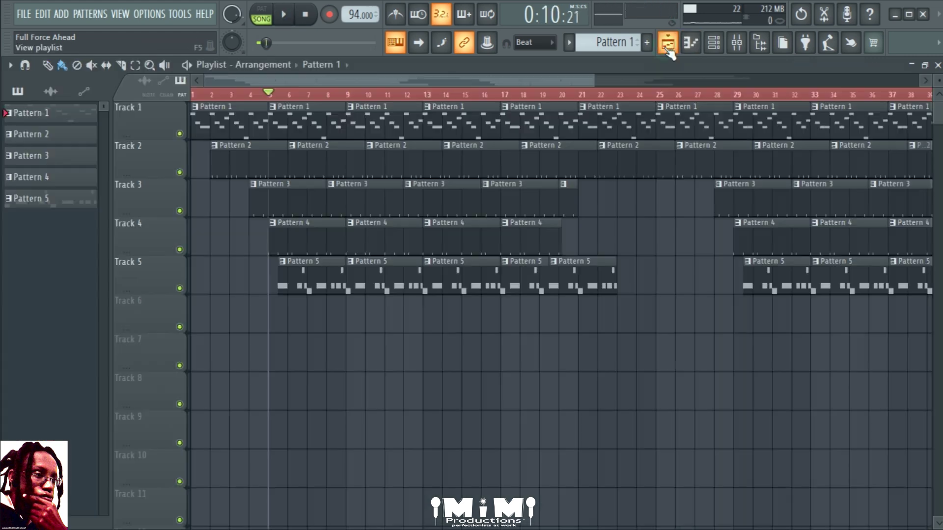
pyautogui.click(668, 43)
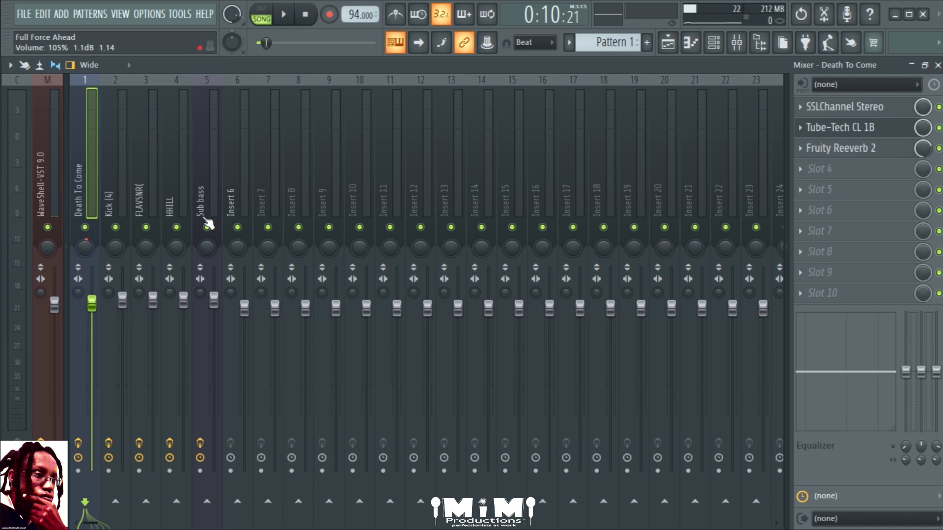
# - Solo the Death To Come track and audition it with Fruity Reeverb 2, Tube-Tech CL 1B and SSLChannel Stereo disabled
pyautogui.rightClick(86, 227)
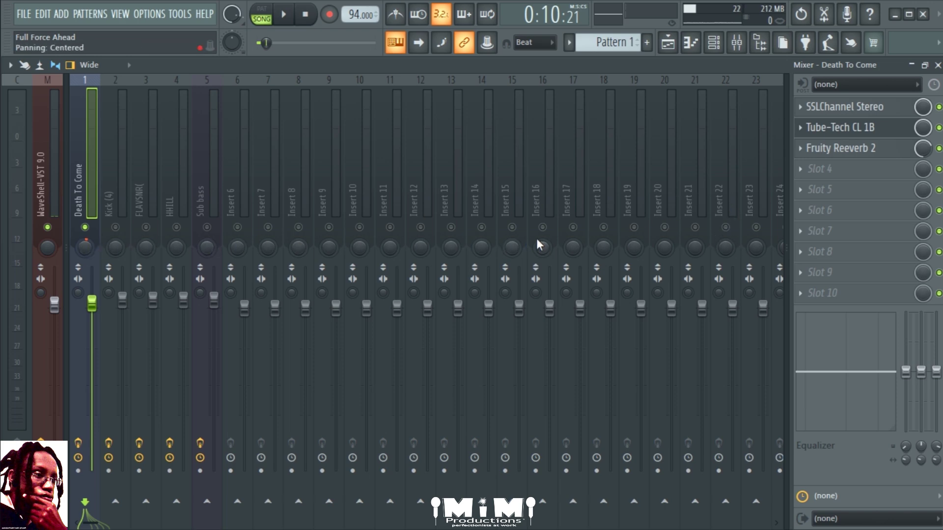
pyautogui.click(939, 148)
pyautogui.click(940, 127)
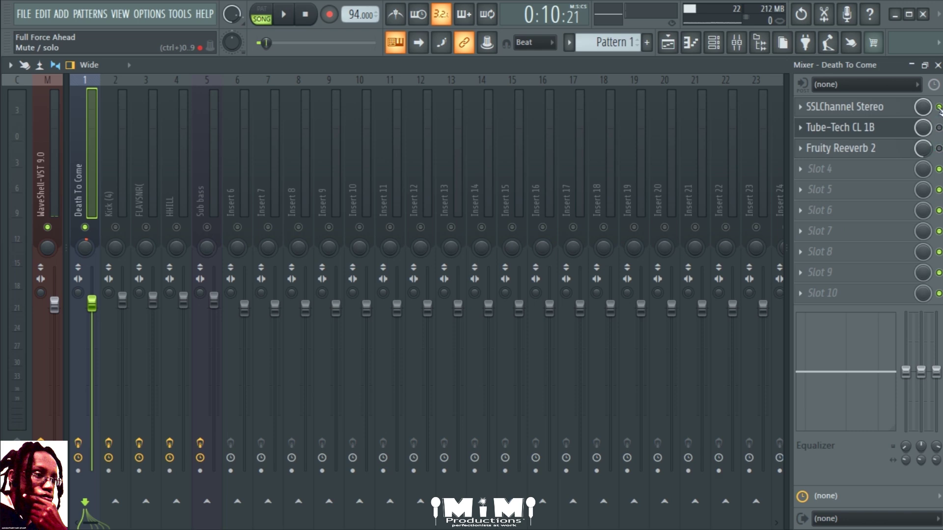
pyautogui.click(939, 106)
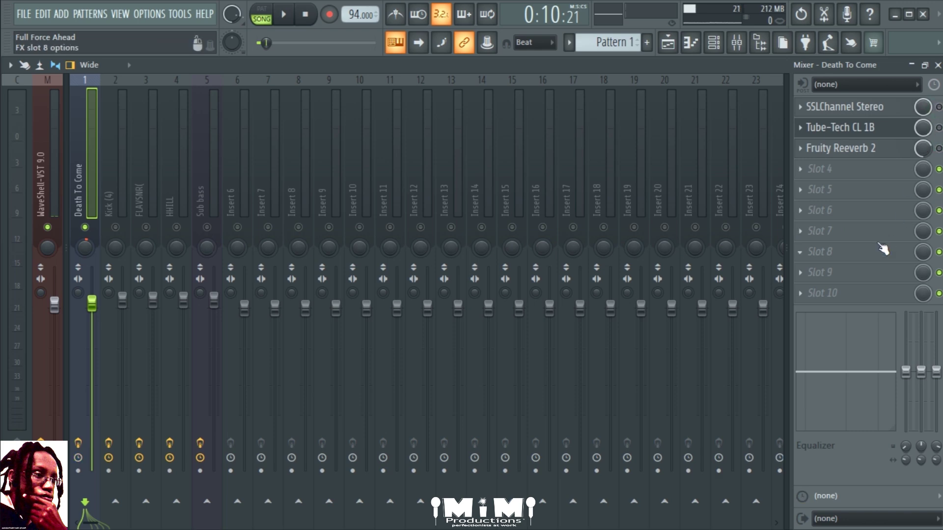
pyautogui.press('space')
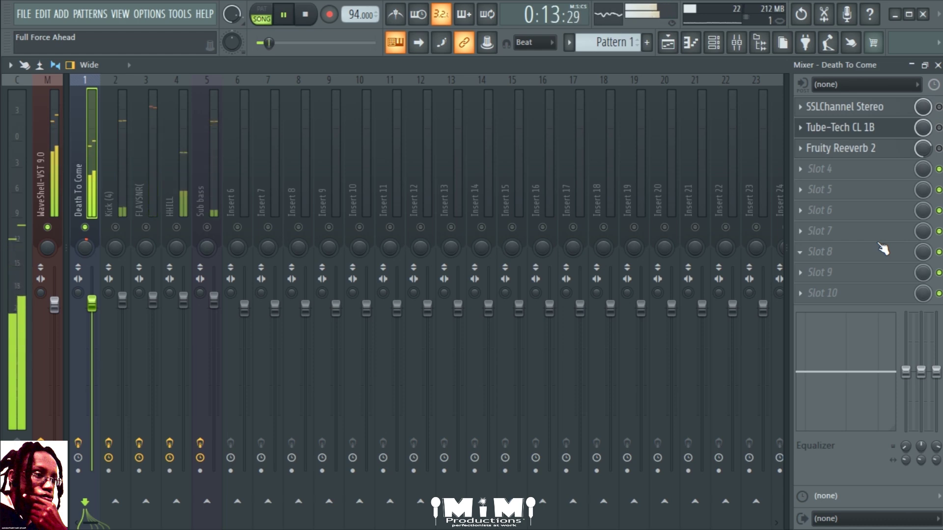
pyautogui.press('space')
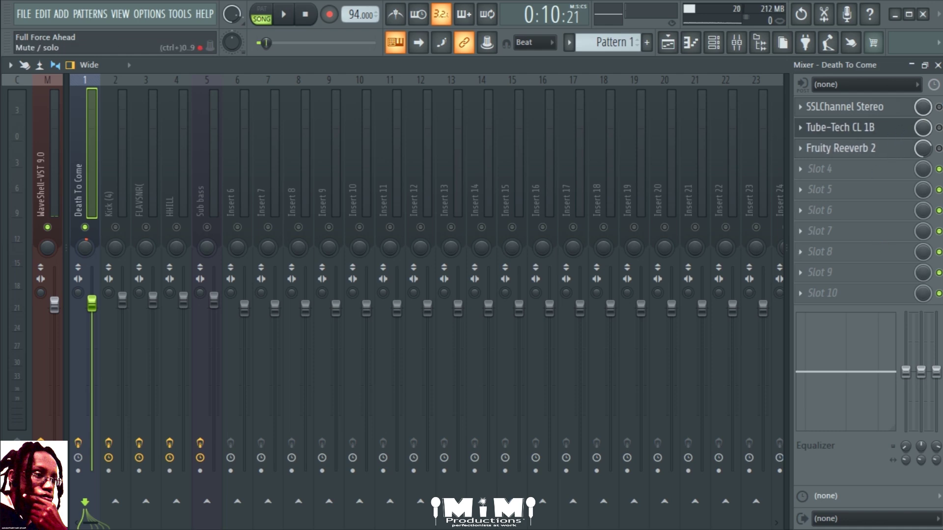
# - Open SSLChannel Stereo on Death To Come and examine its filters and its HF, HMF and LMF equalizer settings
pyautogui.click(849, 111)
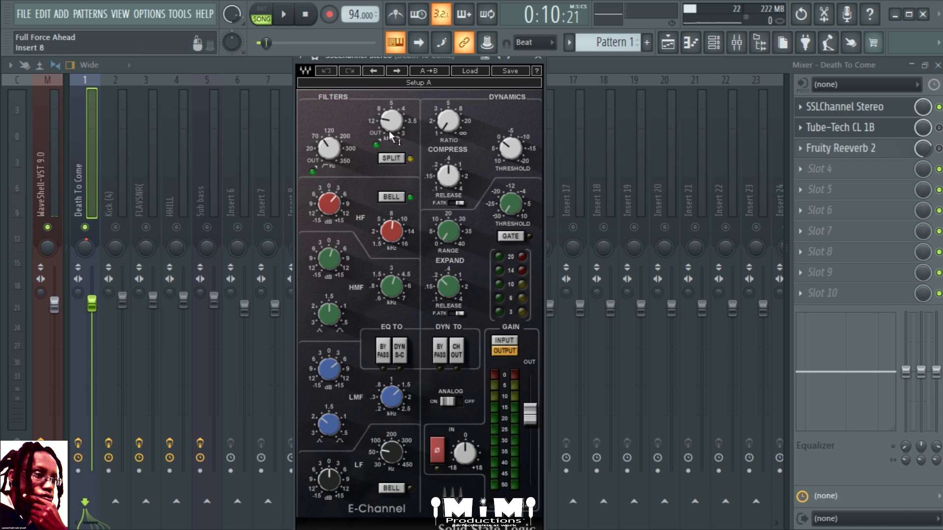
pyautogui.moveTo(325, 150)
pyautogui.moveTo(391, 119)
pyautogui.moveTo(381, 246)
pyautogui.moveTo(329, 202)
pyautogui.moveTo(332, 258)
pyautogui.moveTo(332, 318)
pyautogui.click(381, 199)
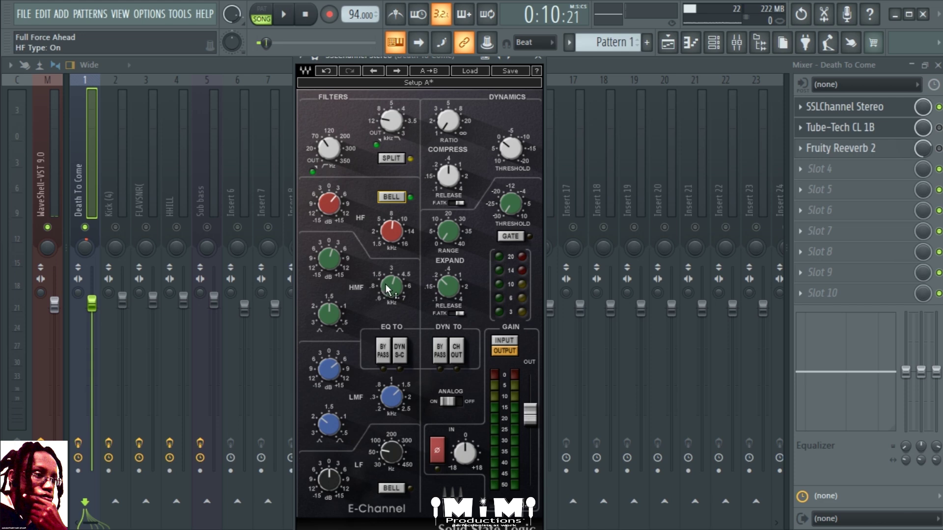
pyautogui.moveTo(389, 290)
pyautogui.moveTo(330, 370)
pyautogui.moveTo(328, 424)
pyautogui.moveTo(396, 398)
pyautogui.click(537, 58)
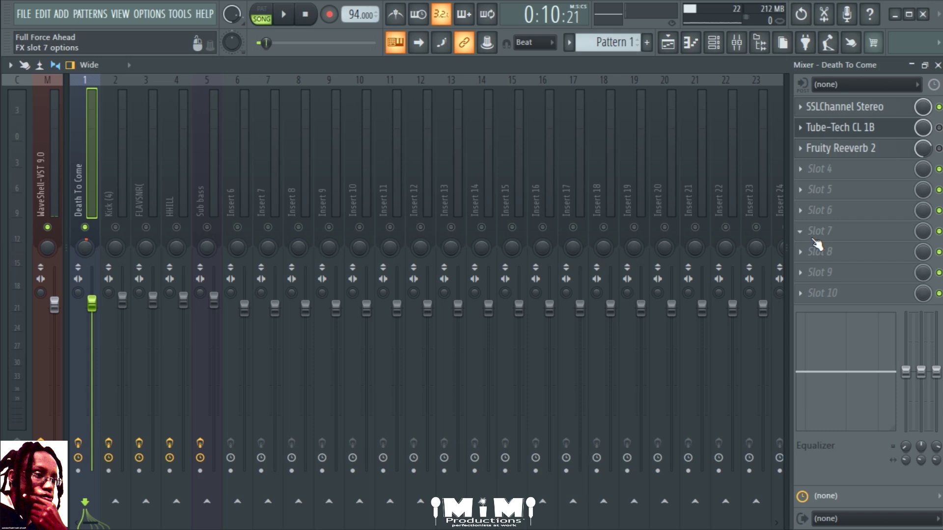
# - Compare playback of Death To Come with SSLChannel Stereo enabled and bypassed, leaving the effect enabled
pyautogui.press('space')
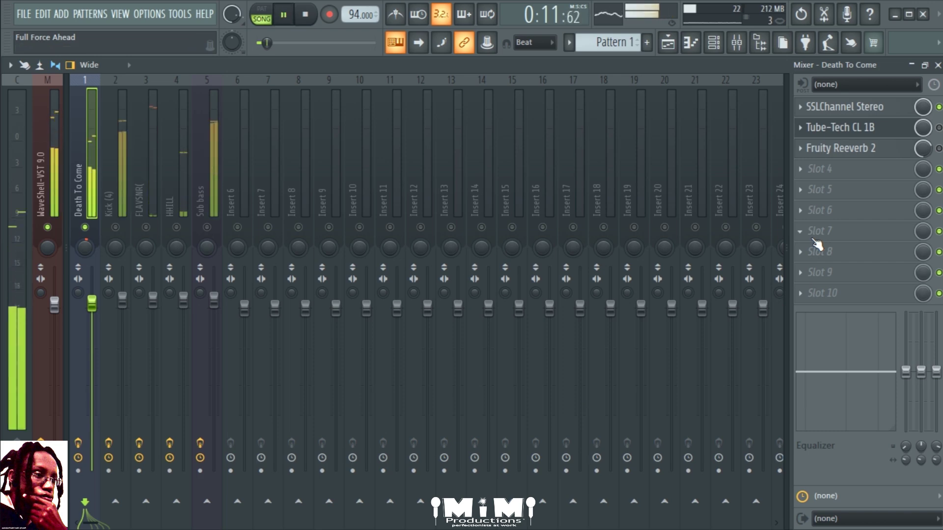
pyautogui.press('space')
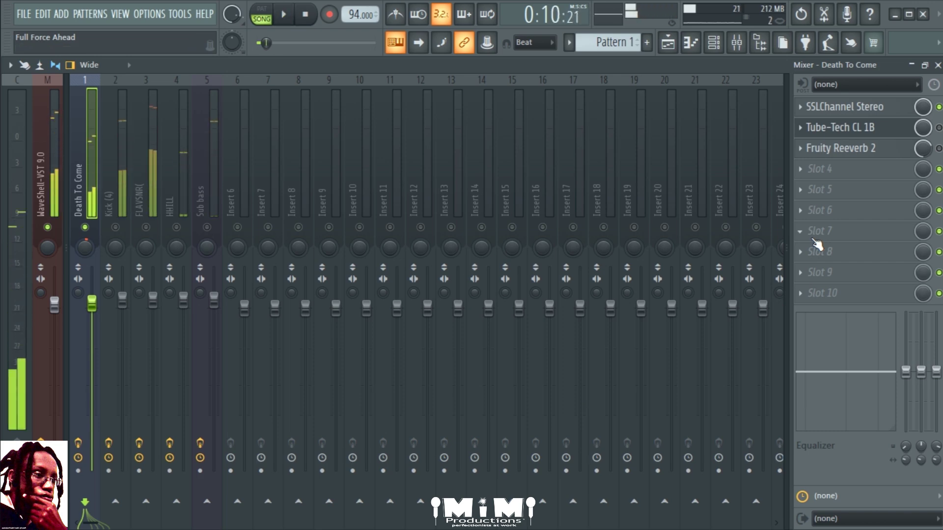
pyautogui.click(938, 107)
pyautogui.press('space')
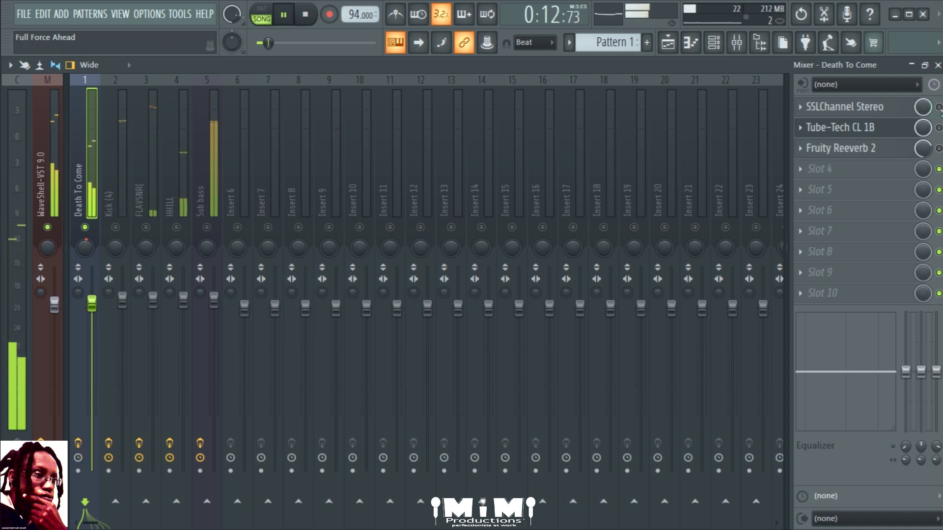
pyautogui.press('space')
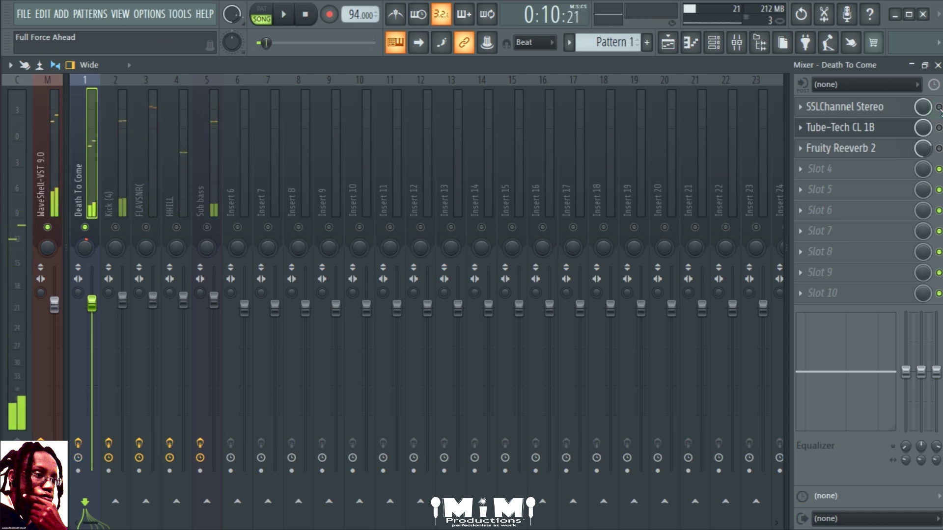
pyautogui.click(939, 107)
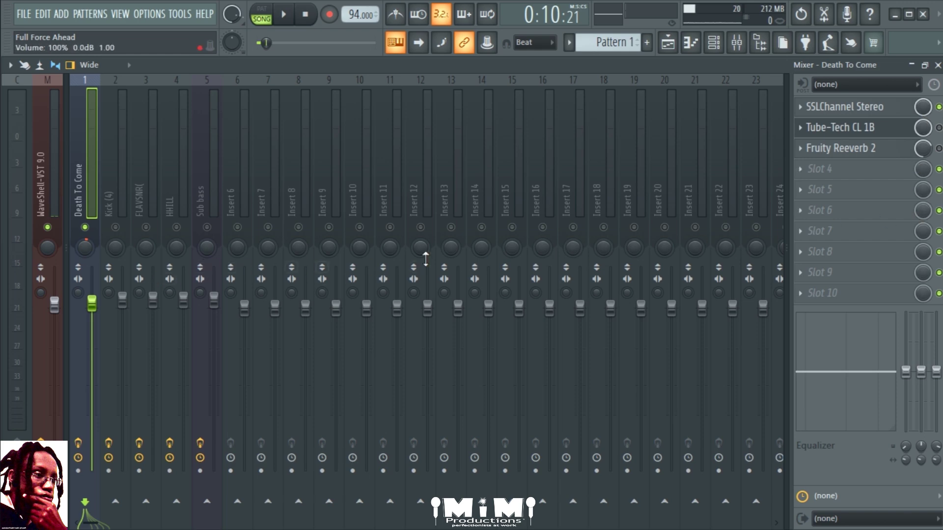
# - Enable the Tube-Tech CL 1B compressor and examine its gain, ratio, threshold and attack/release settings
pyautogui.click(938, 128)
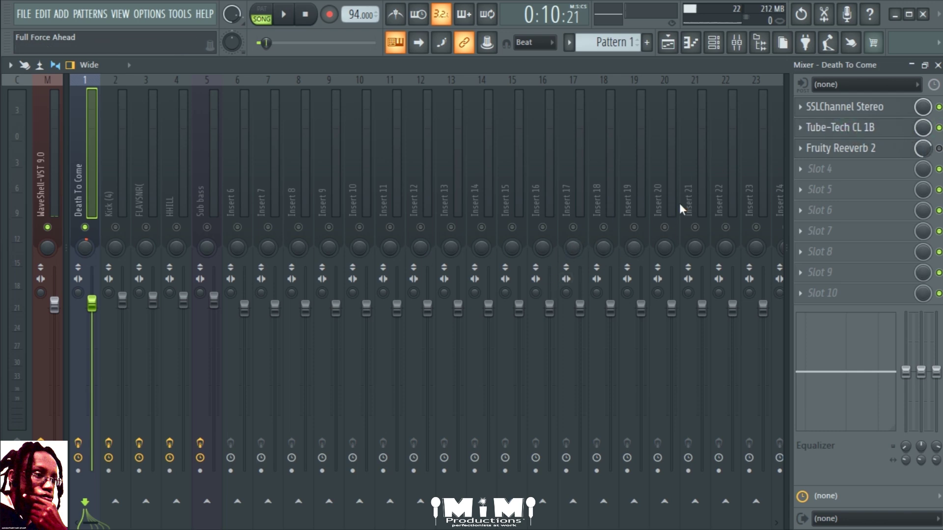
pyautogui.click(848, 133)
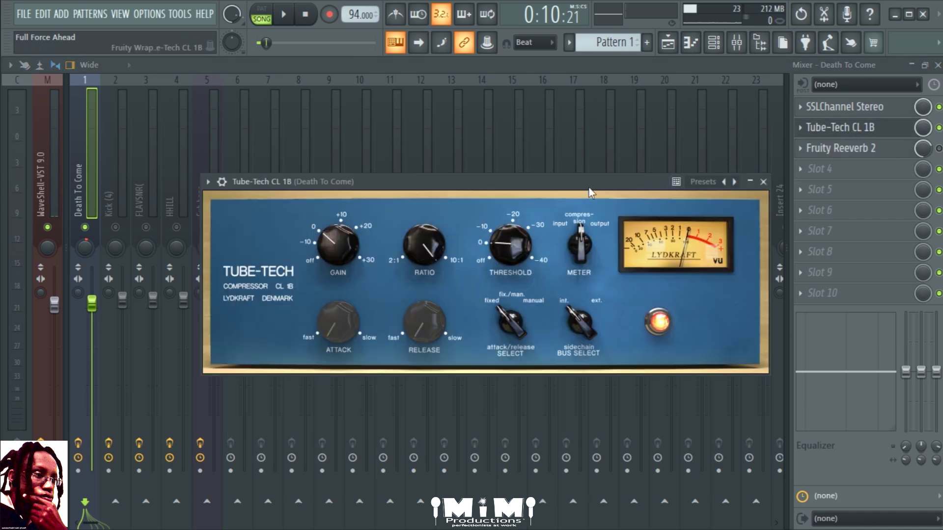
pyautogui.moveTo(584, 186); pyautogui.dragTo(554, 269)
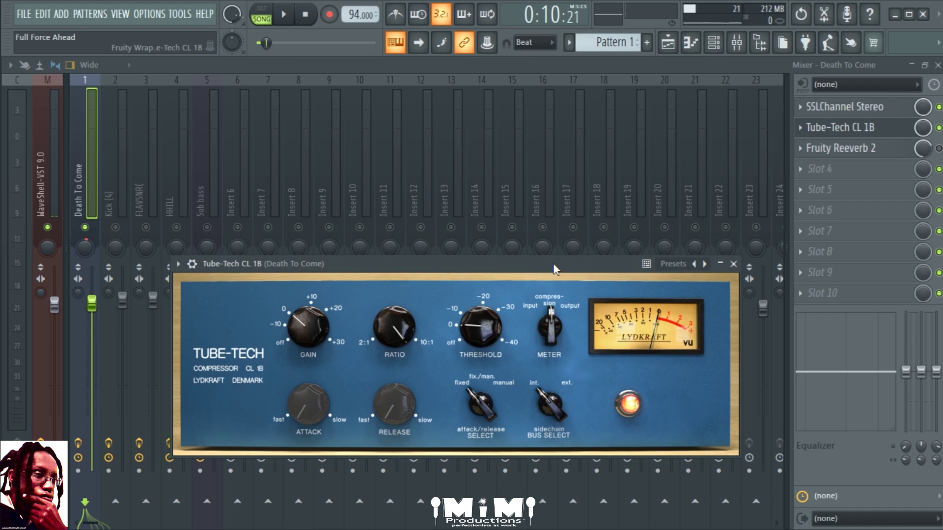
pyautogui.moveTo(555, 269); pyautogui.dragTo(579, 250)
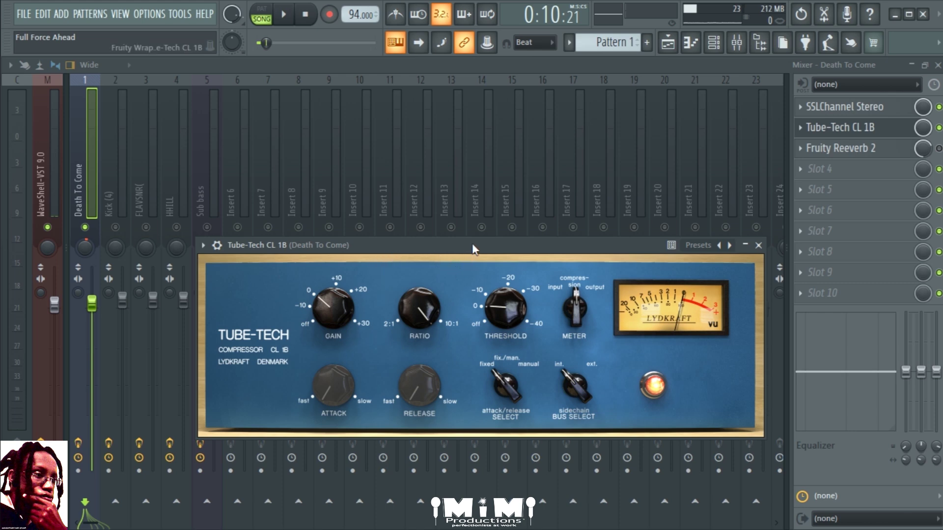
pyautogui.moveTo(504, 246); pyautogui.dragTo(509, 282)
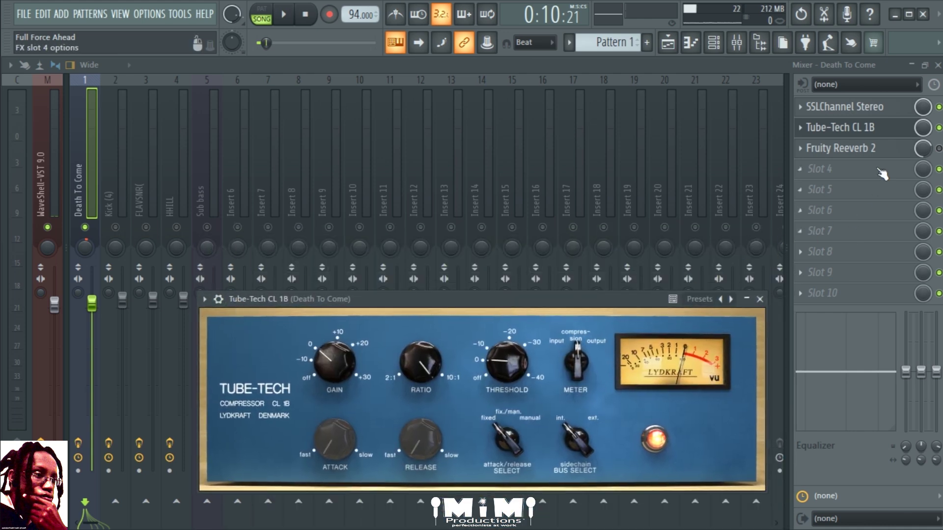
pyautogui.moveTo(613, 298); pyautogui.dragTo(611, 289)
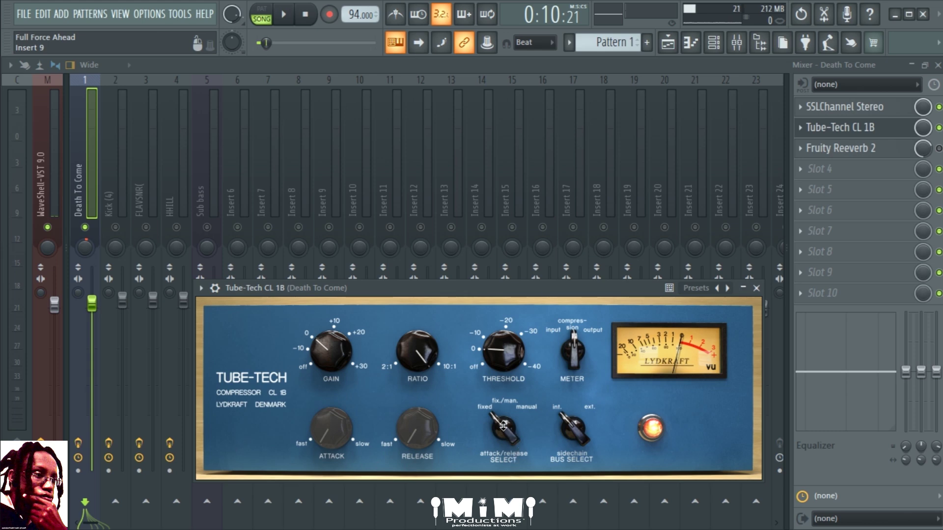
pyautogui.click(507, 350)
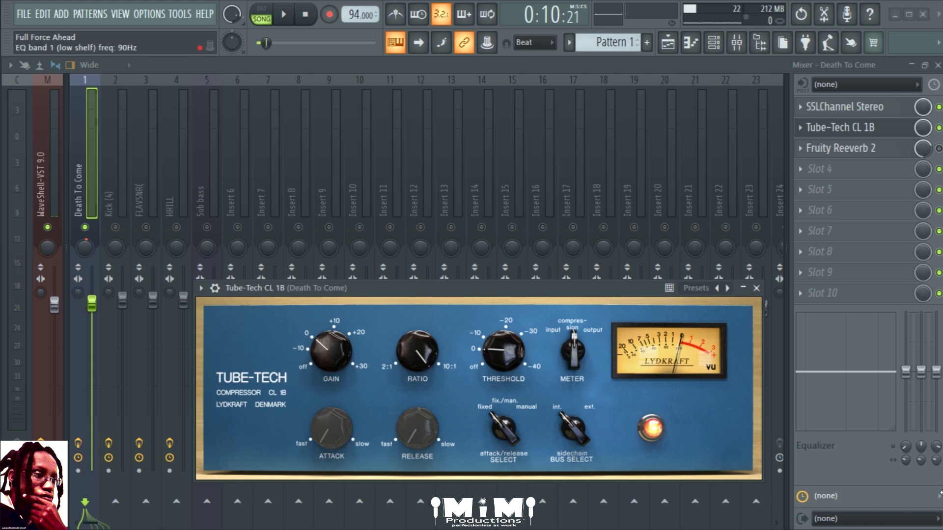
pyautogui.click(757, 288)
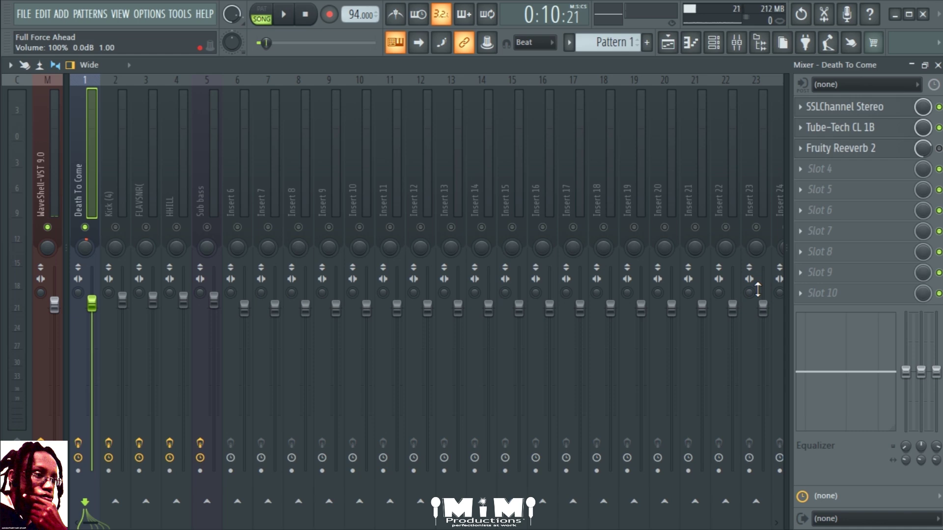
# - Compare playback of Death To Come with the Tube-Tech CL 1B compressor enabled and bypassed
pyautogui.press('space')
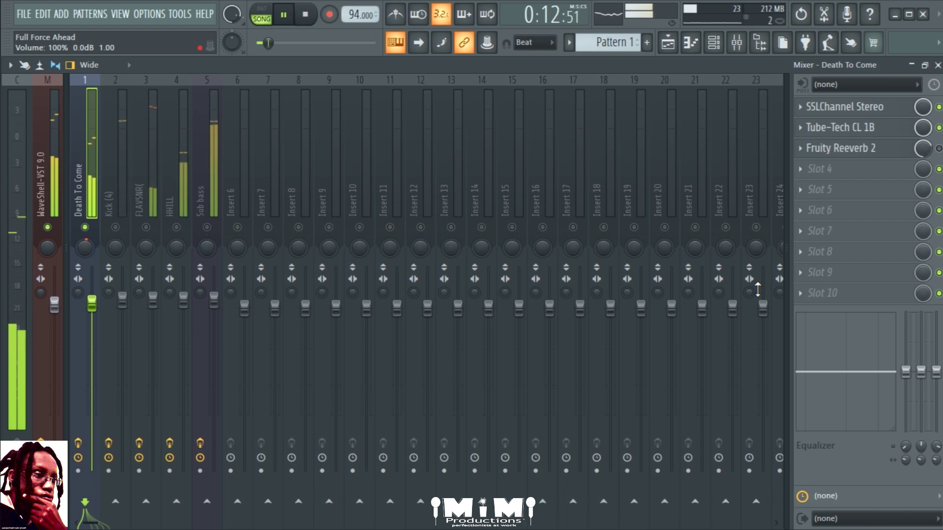
pyautogui.press('space')
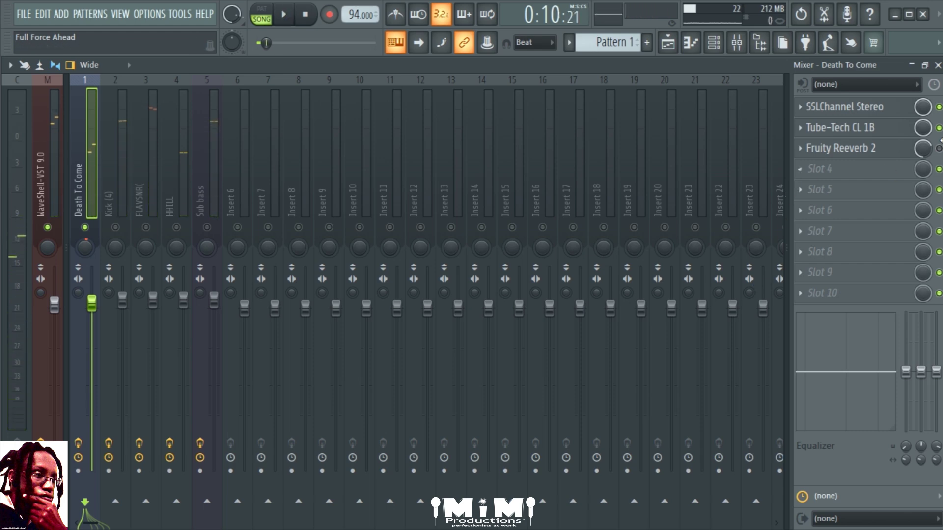
pyautogui.press('space')
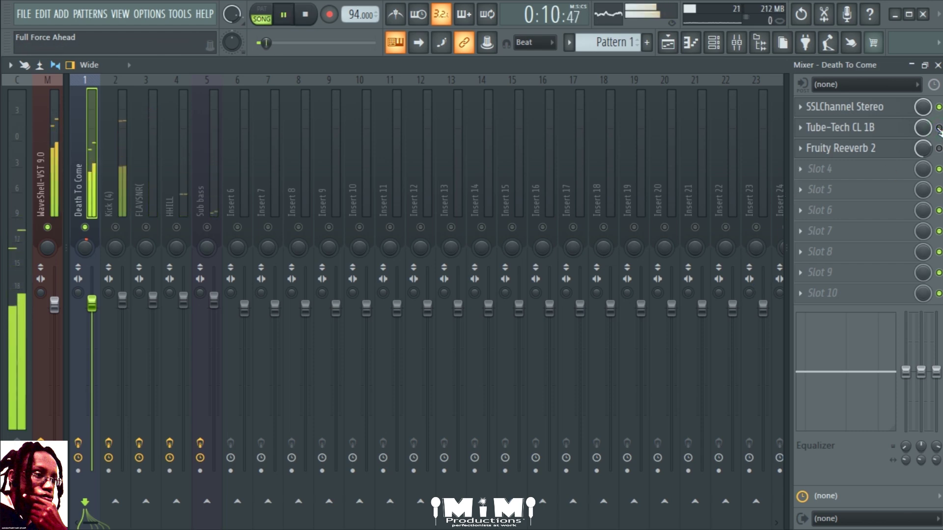
pyautogui.press('space')
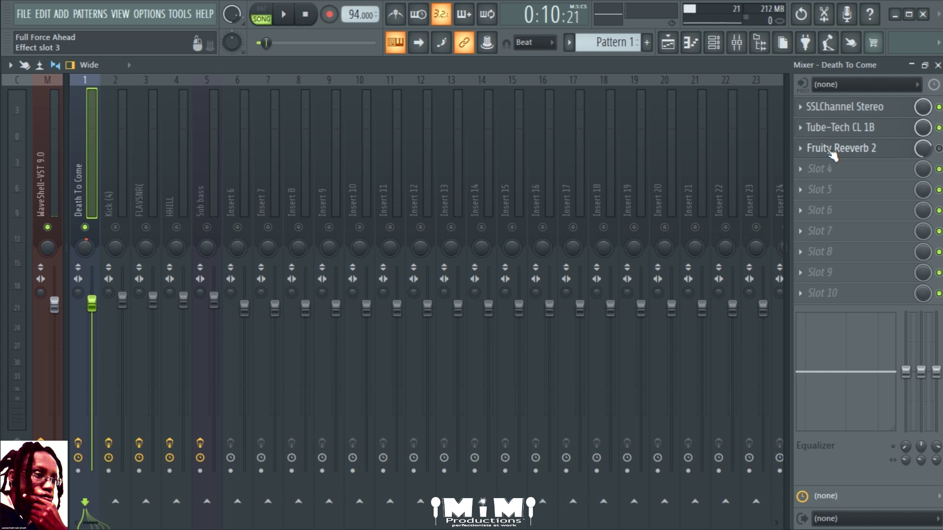
# - Open Fruity Reeverb 2 on Death To Come and examine its decay time and high damping settings
pyautogui.click(858, 149)
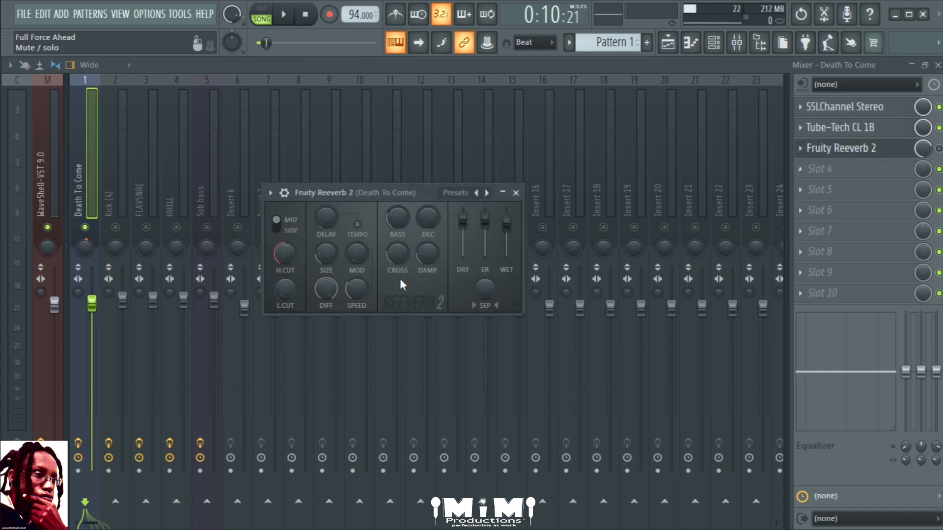
pyautogui.click(410, 193)
pyautogui.moveTo(410, 193); pyautogui.dragTo(409, 309)
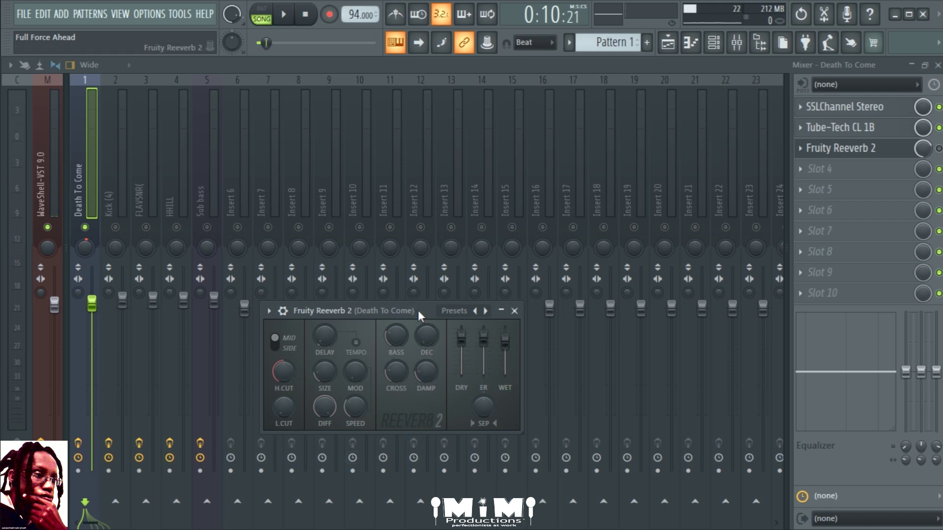
pyautogui.moveTo(418, 310); pyautogui.dragTo(429, 304)
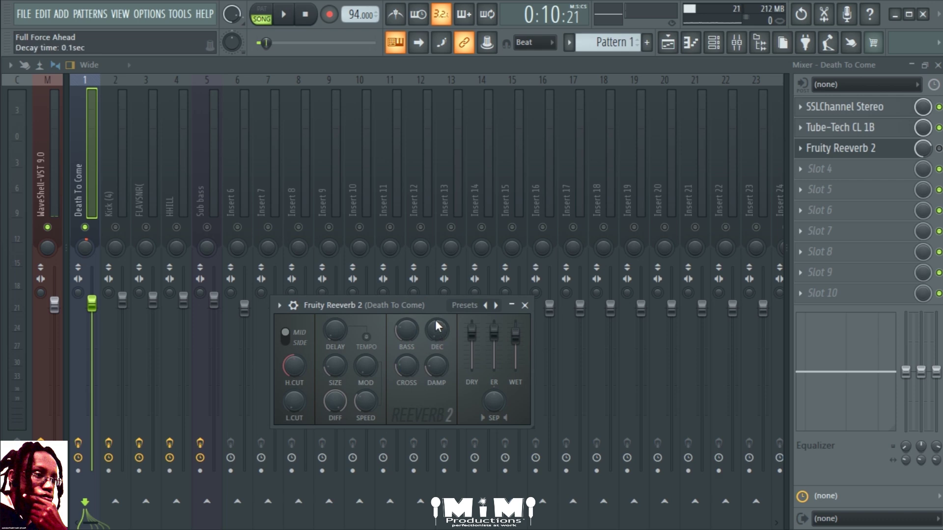
pyautogui.moveTo(430, 306); pyautogui.dragTo(432, 340)
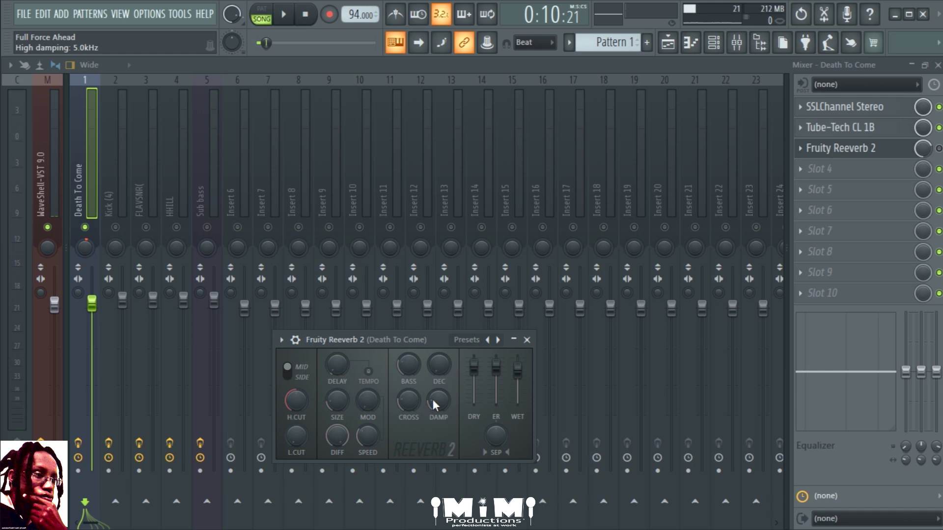
pyautogui.click(528, 341)
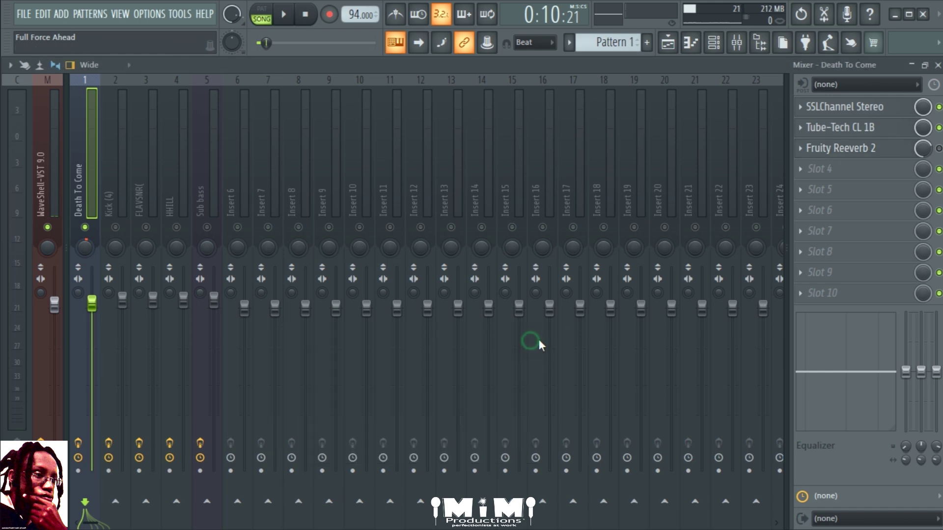
# - Compare playback of Death To Come with Fruity Reeverb 2 enabled and bypassed, leaving the reverb enabled
pyautogui.click(939, 149)
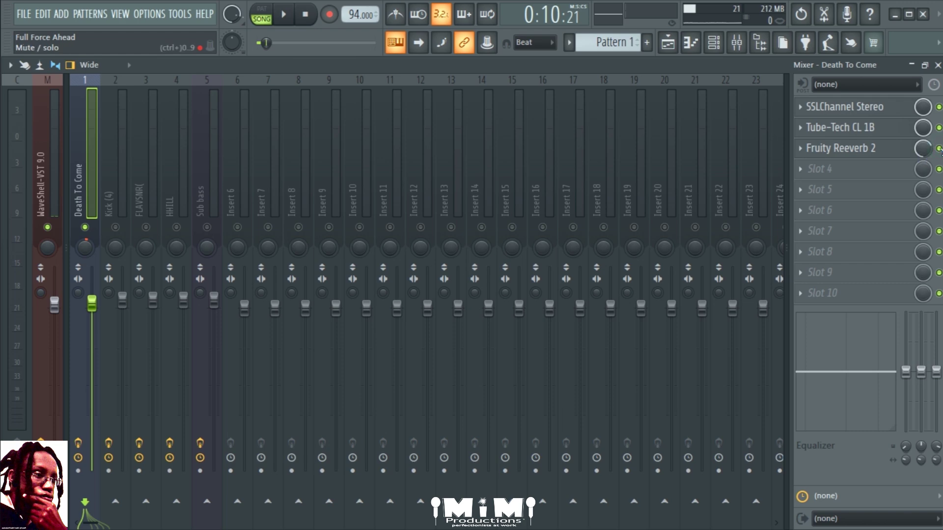
pyautogui.press('space')
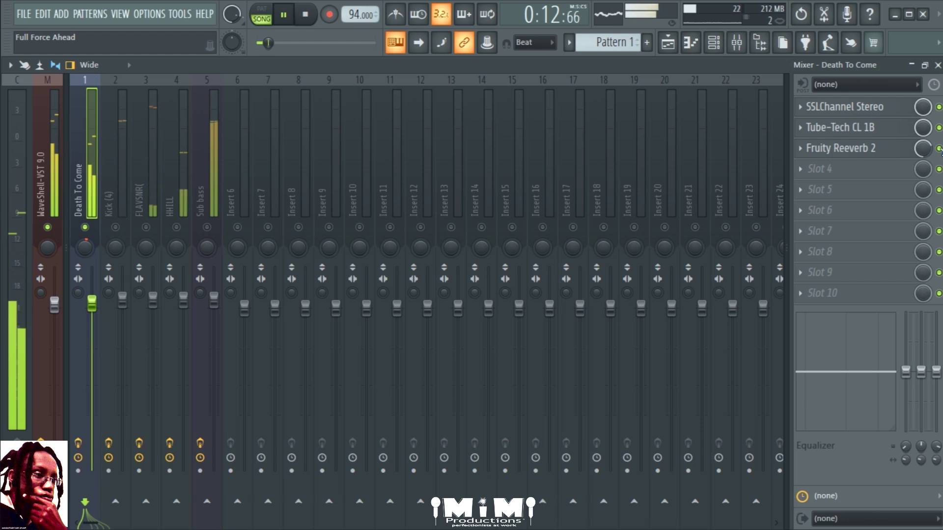
pyautogui.press('space')
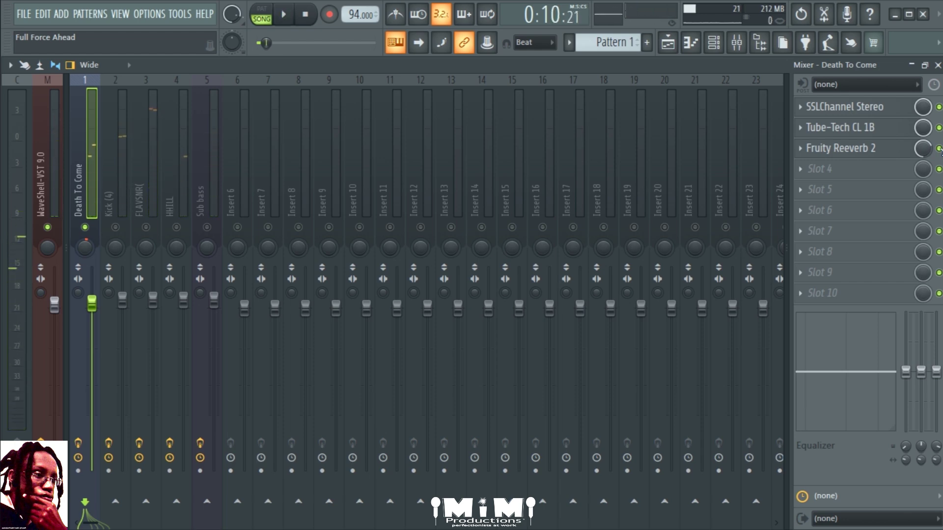
pyautogui.click(938, 149)
pyautogui.press('space')
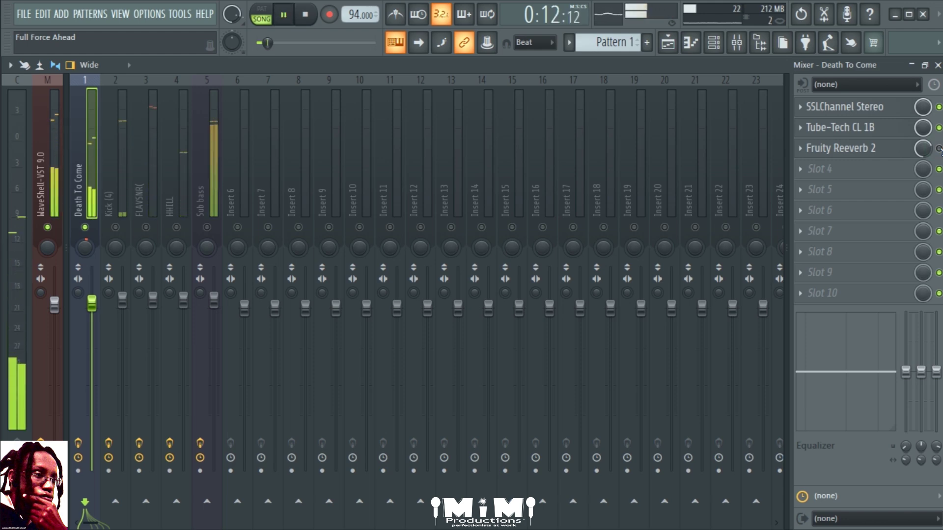
pyautogui.press('space')
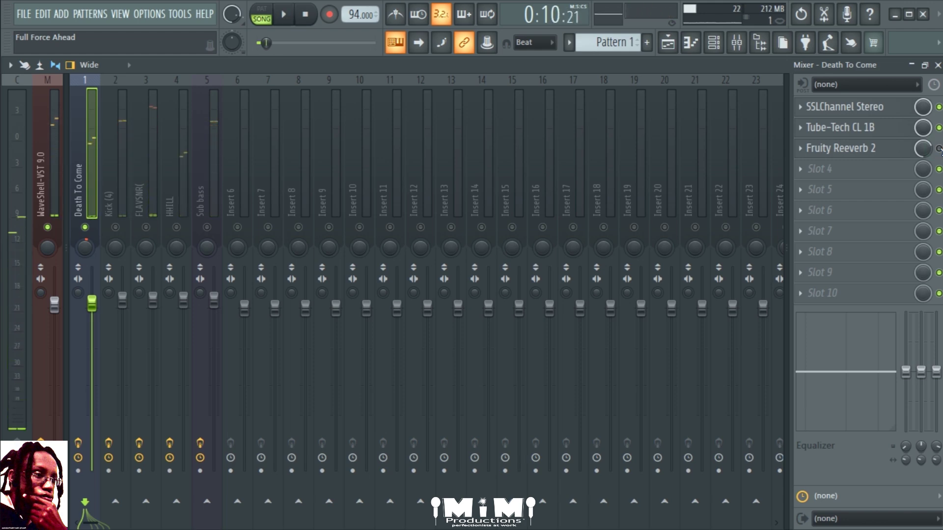
pyautogui.click(938, 148)
pyautogui.press('space')
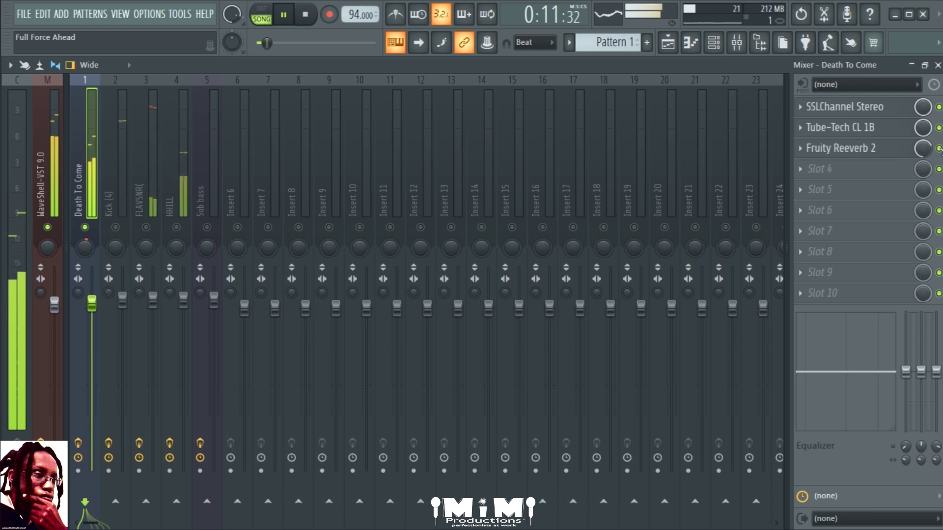
pyautogui.press('space')
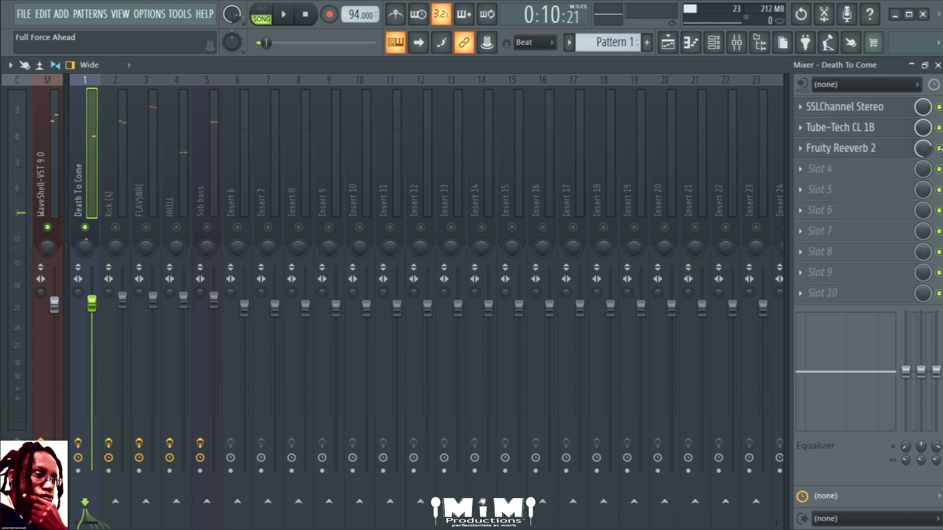